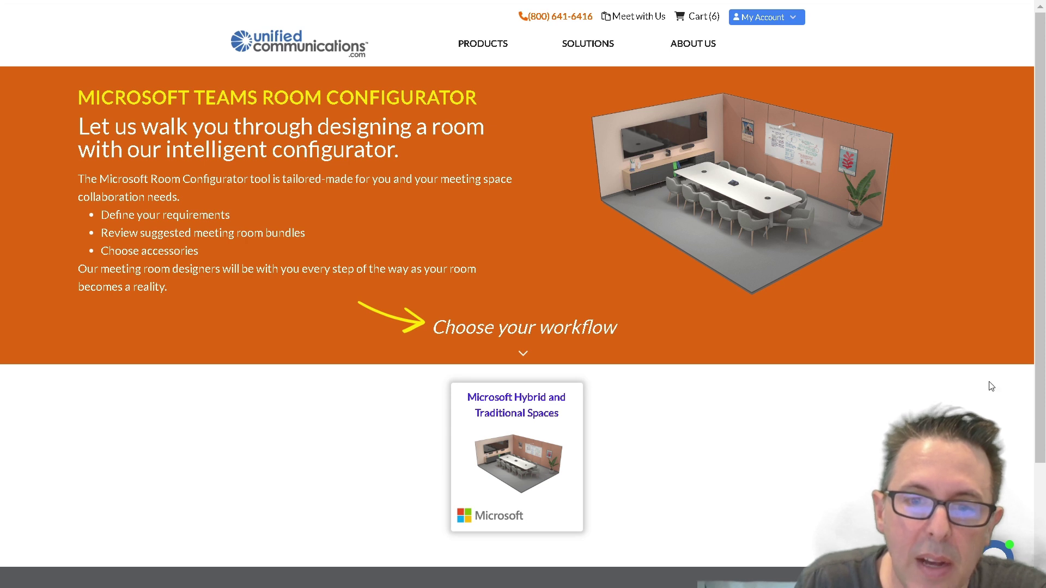
- Start the Hybrid and Traditional Spaces workflow and choose the Medium room size (355 sf, 8-14 seats)
click(556, 459)
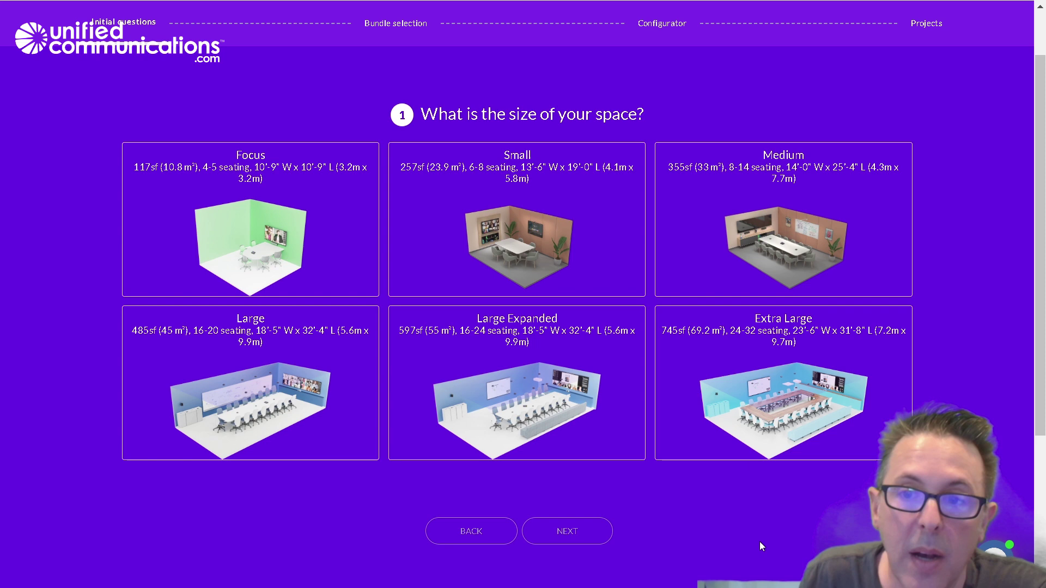
click(776, 250)
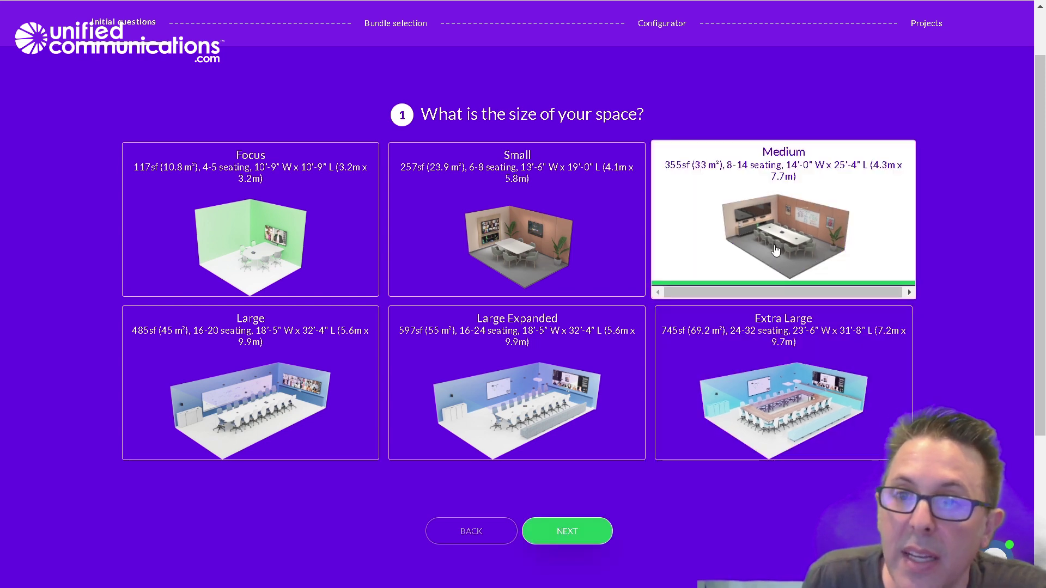
- Confirm the Medium size, then pick Hybrid Optimized as the room archetype
click(581, 529)
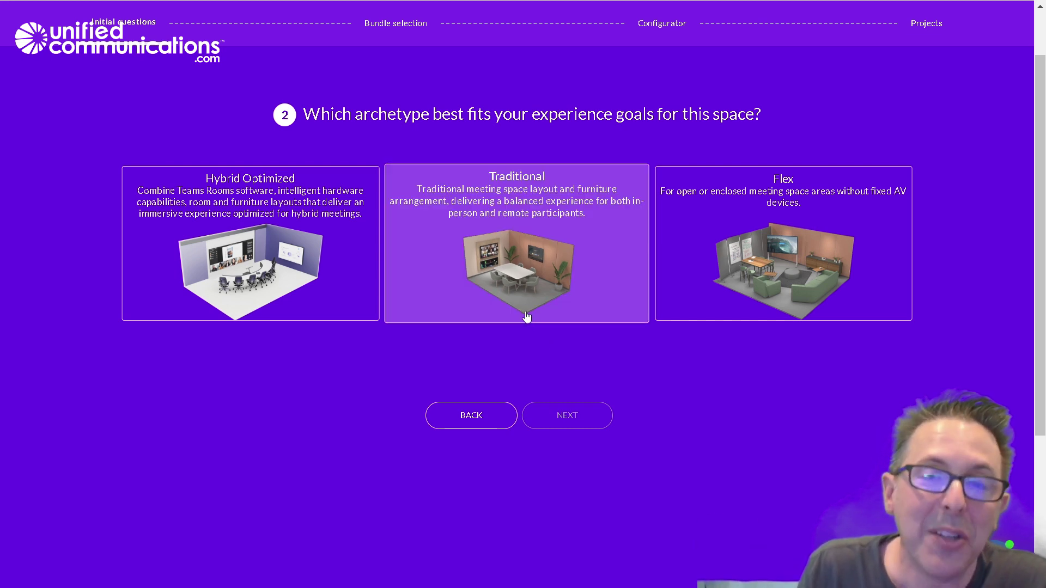
click(236, 228)
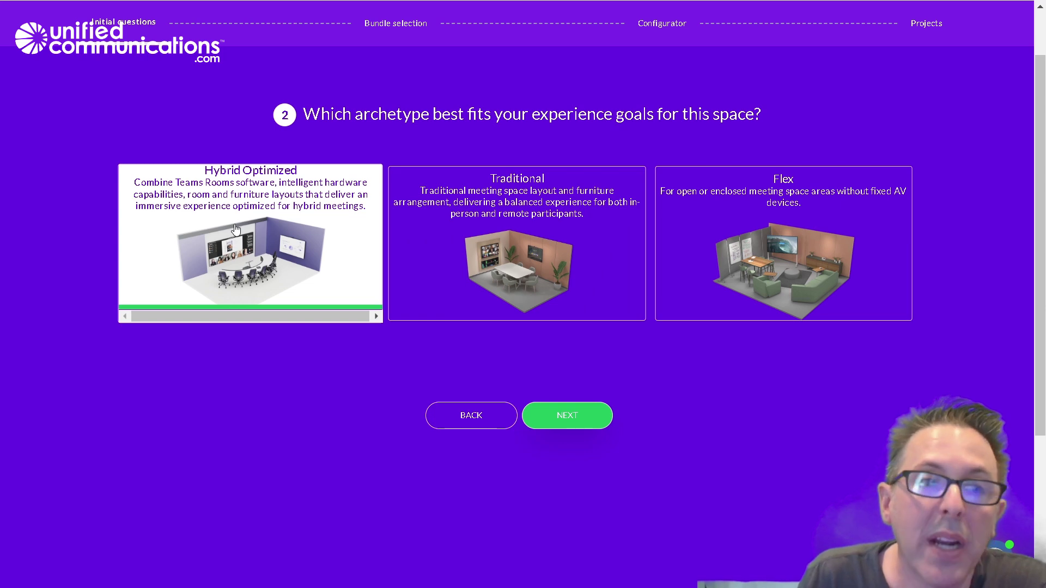
click(582, 417)
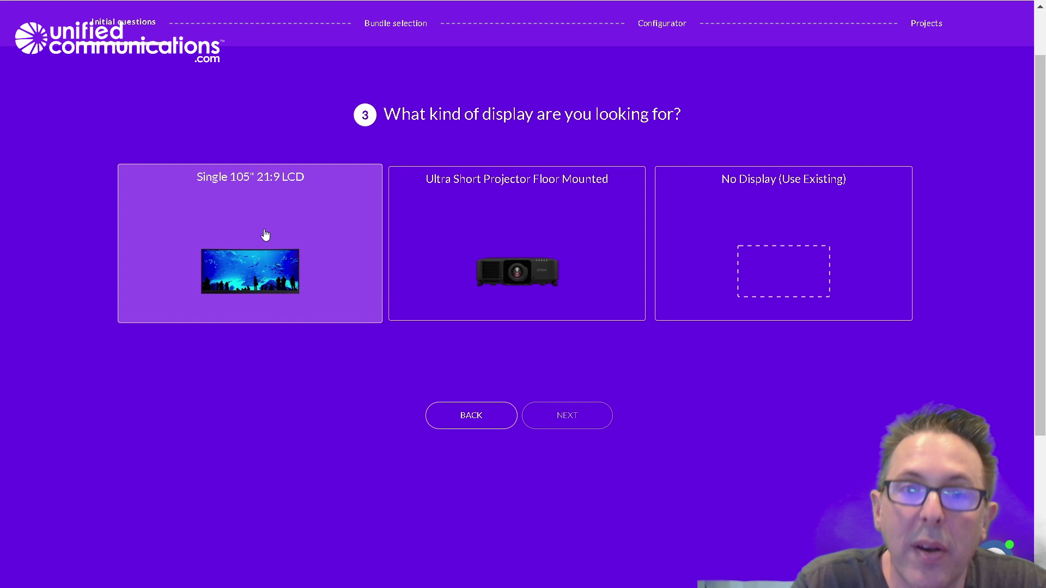
- Select the Single 105" 21:9 LCD as the room display
click(266, 234)
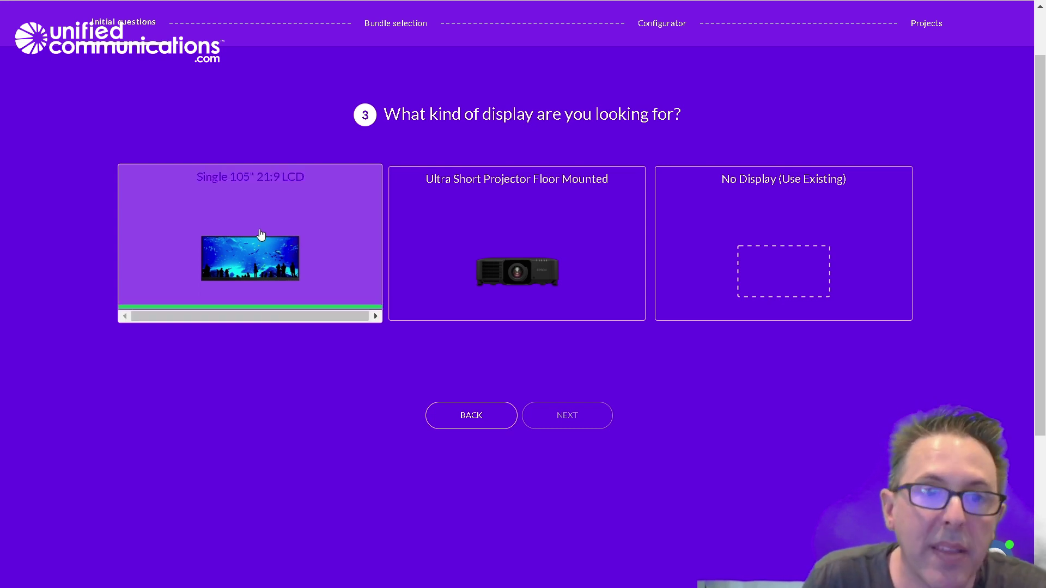
- Add the Surface Hub 2S 50" Interactive Display and advance to the Teams Panel question
click(583, 418)
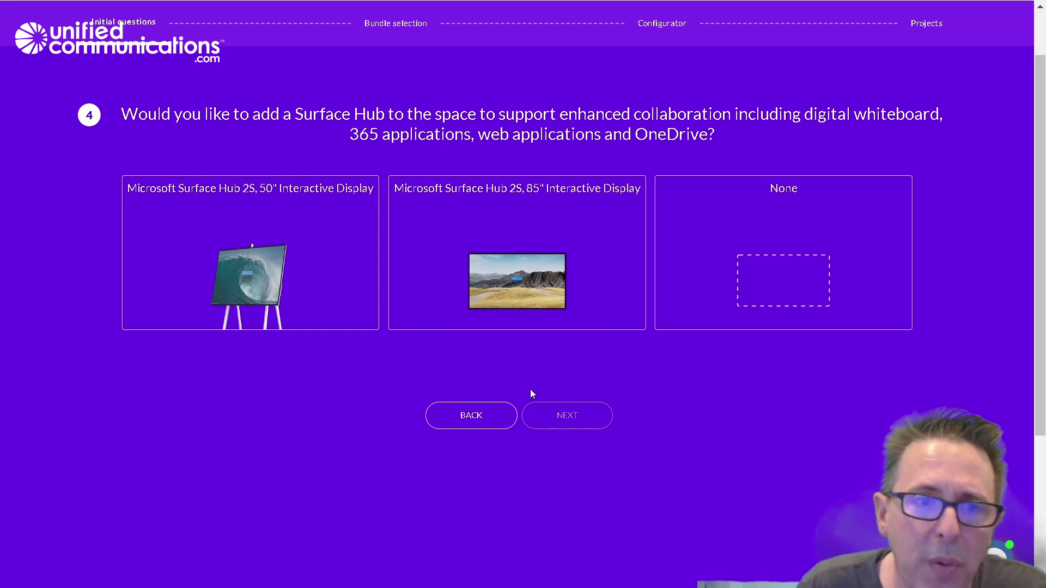
click(305, 307)
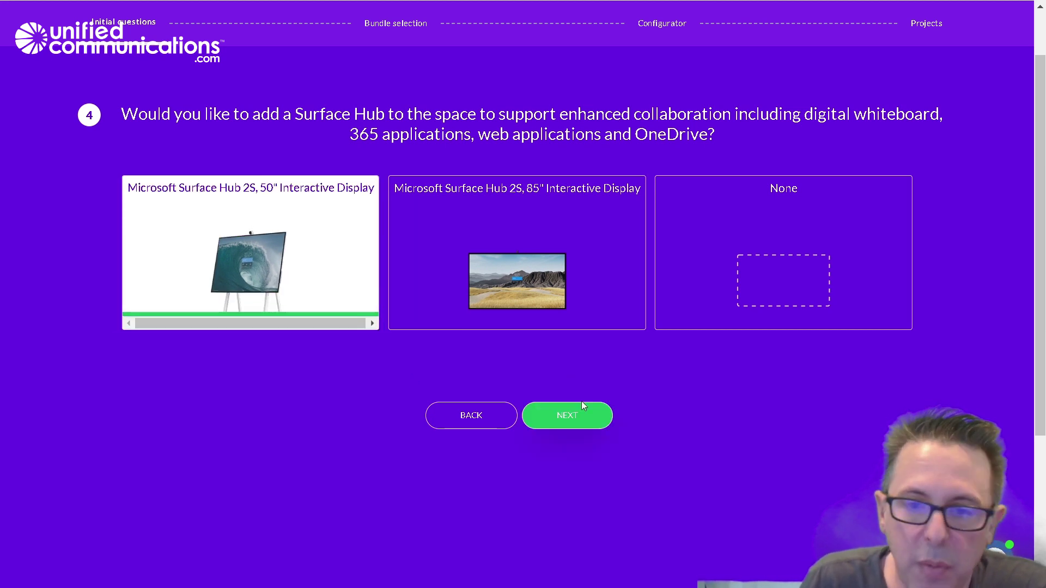
click(585, 415)
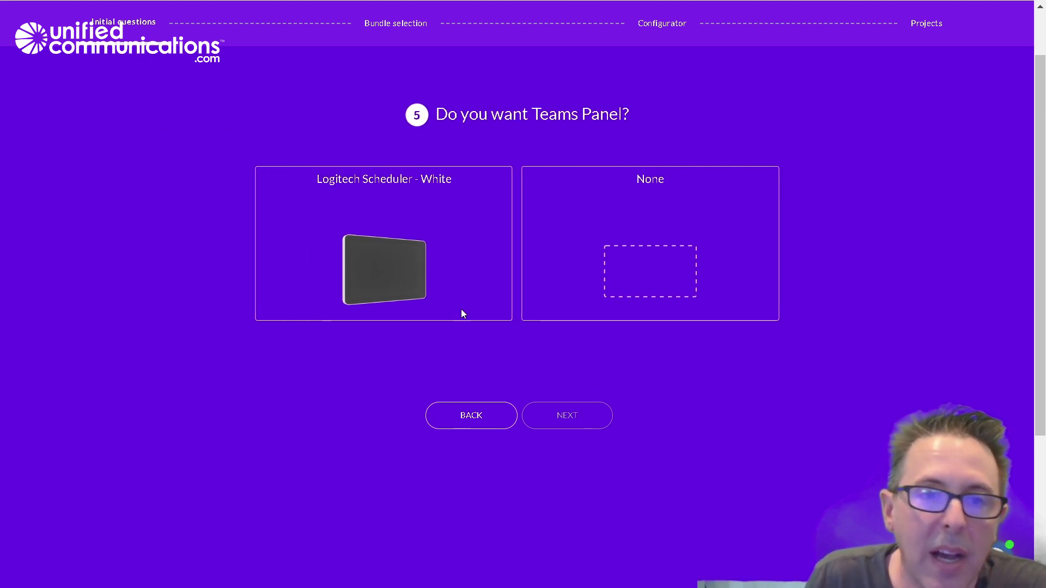
- Choose the Logitech Scheduler - White panel and enter 'Hybrid Engagement' as the room goal
click(397, 258)
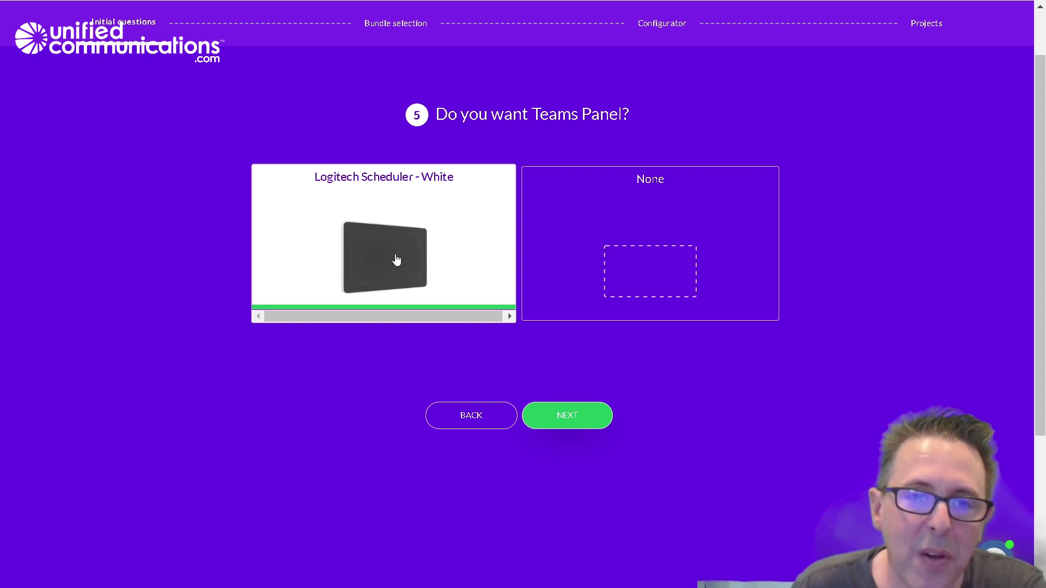
click(552, 424)
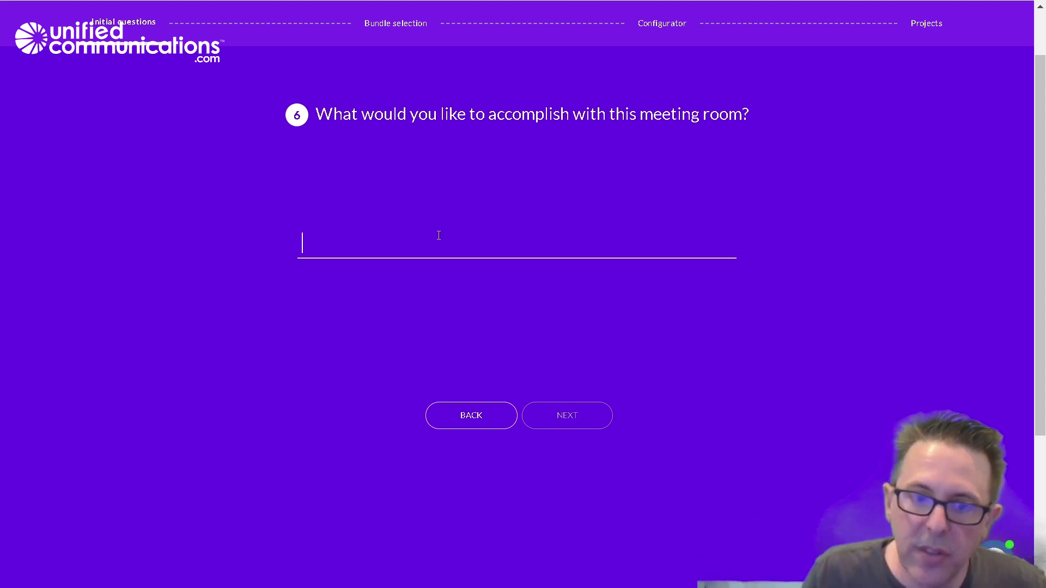
text(Hyr)
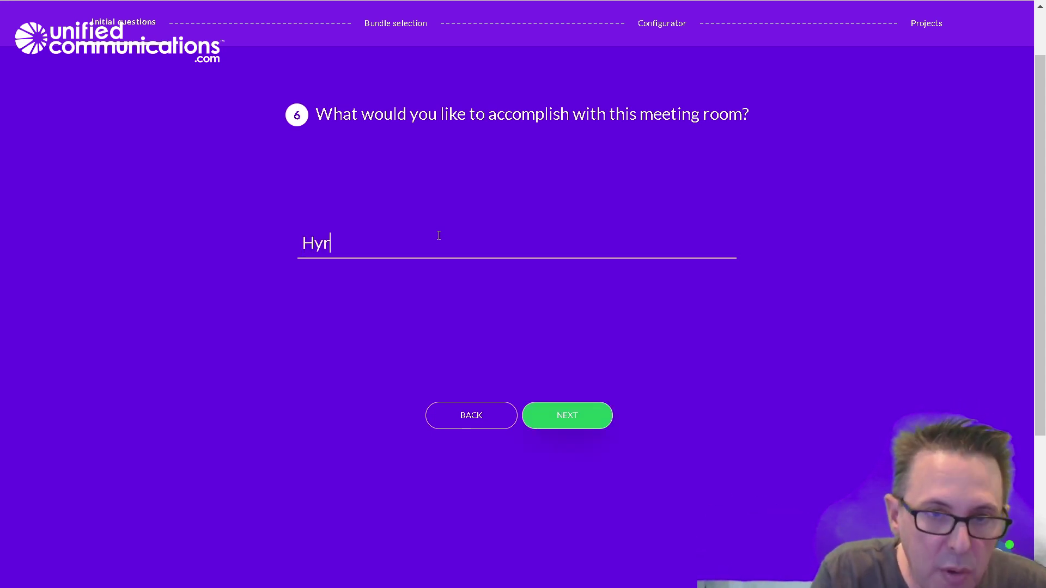
key(BackSpace)
text(brids)
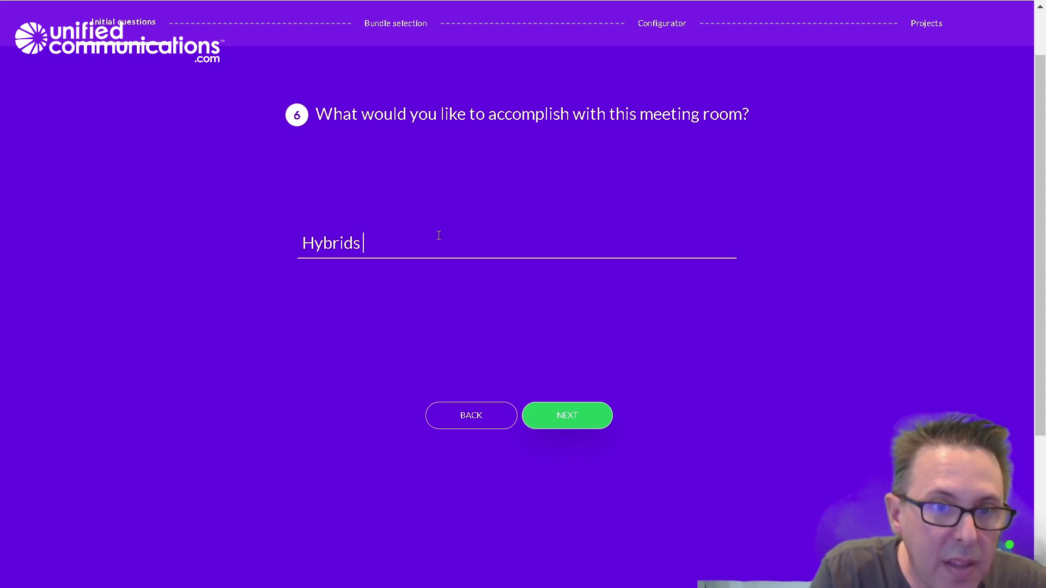
key(BackSpace)
key(BackSpace)
text(Engagem)
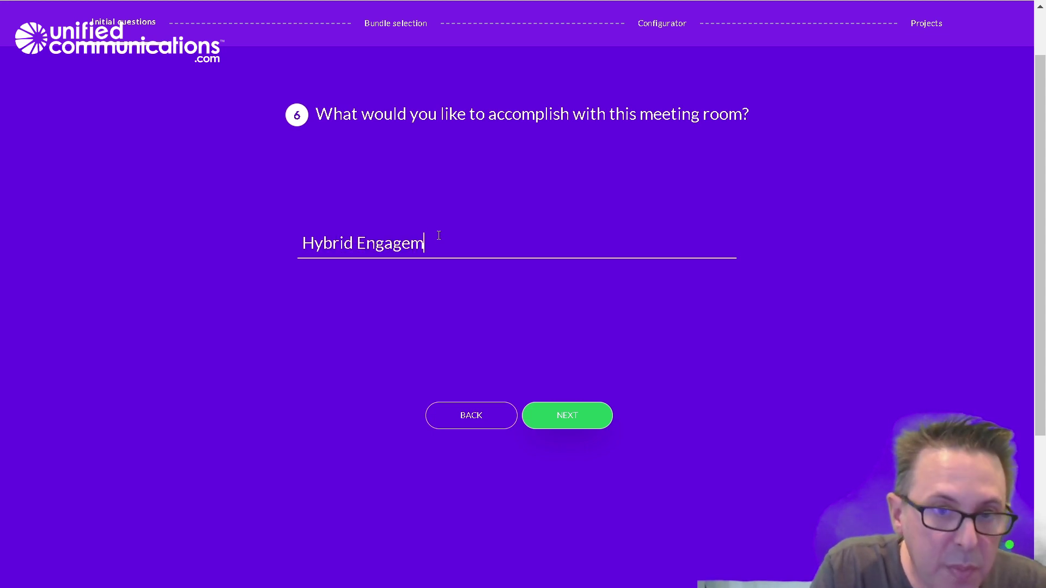
text(ent)
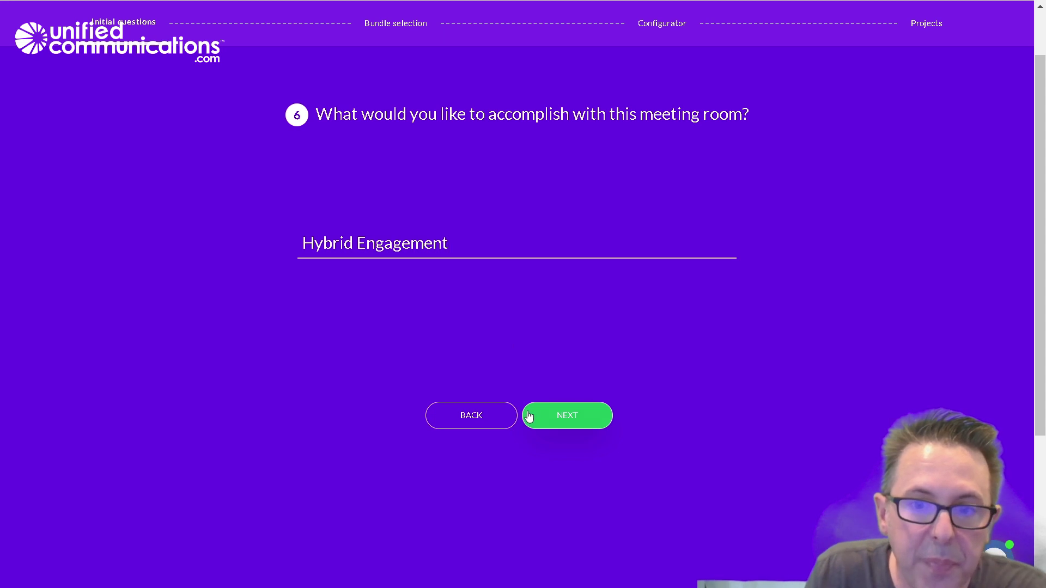
click(529, 416)
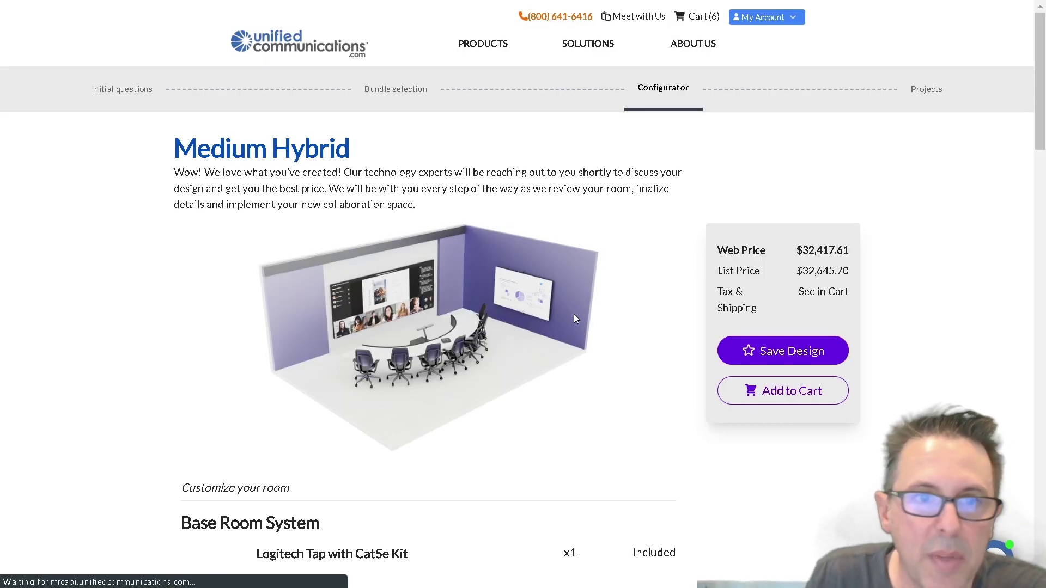
- Scroll through the accessories, toggling the Logitech Tap base extended warranty on and back off
scroll(574, 314, down, 3)
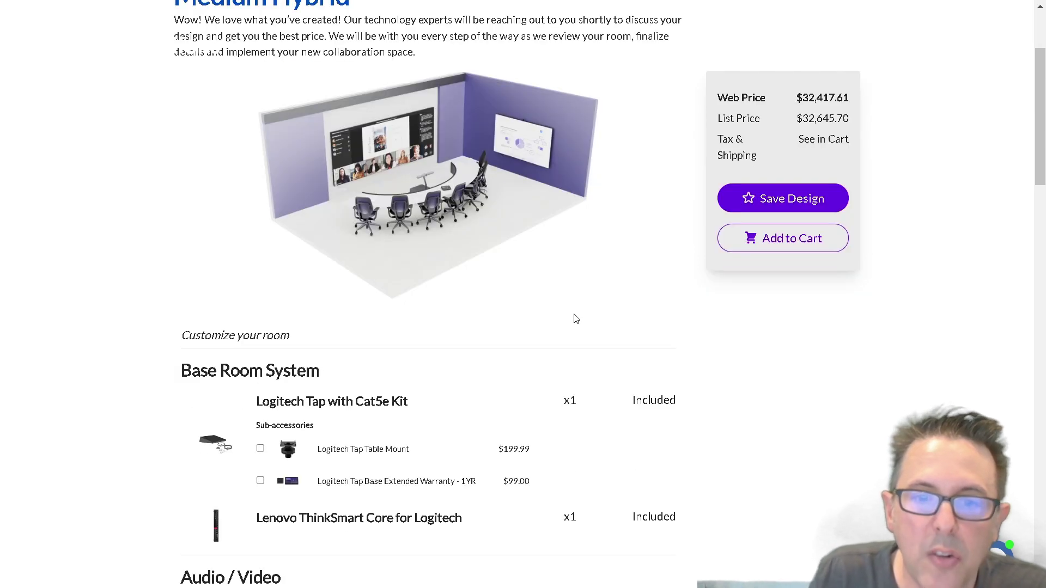
scroll(576, 319, down, 1)
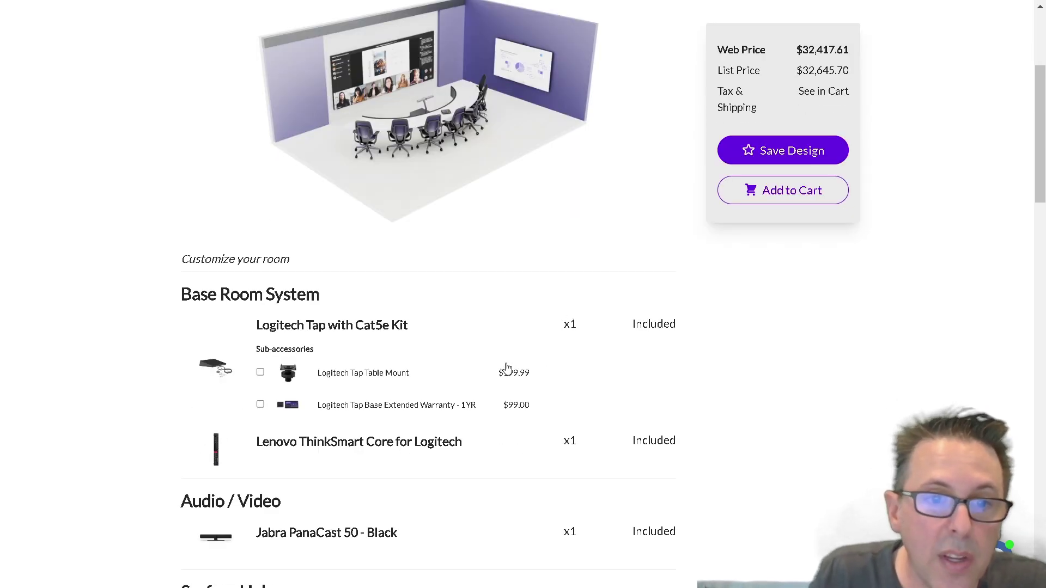
scroll(425, 345, down, 1)
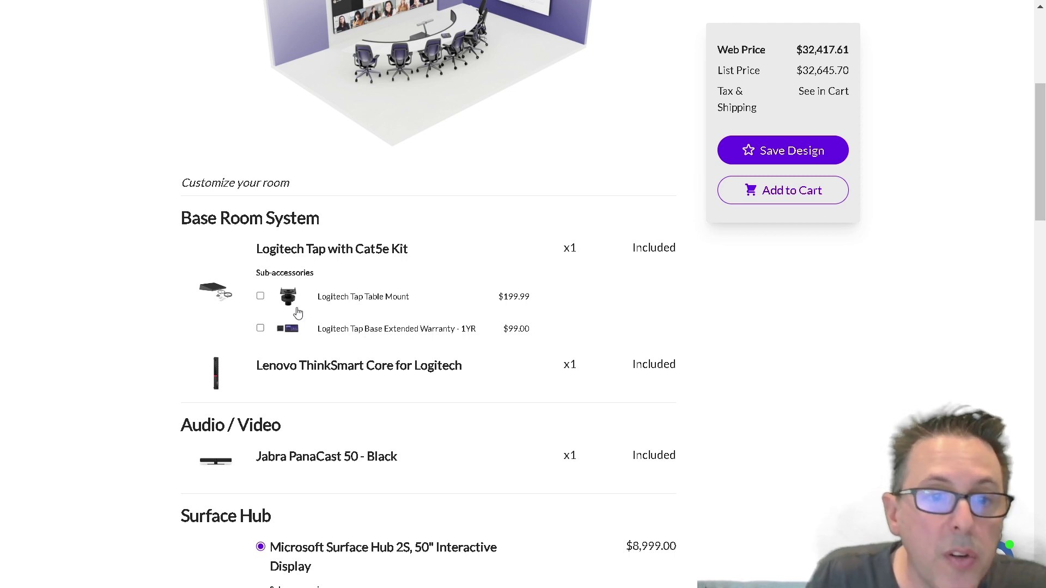
click(261, 328)
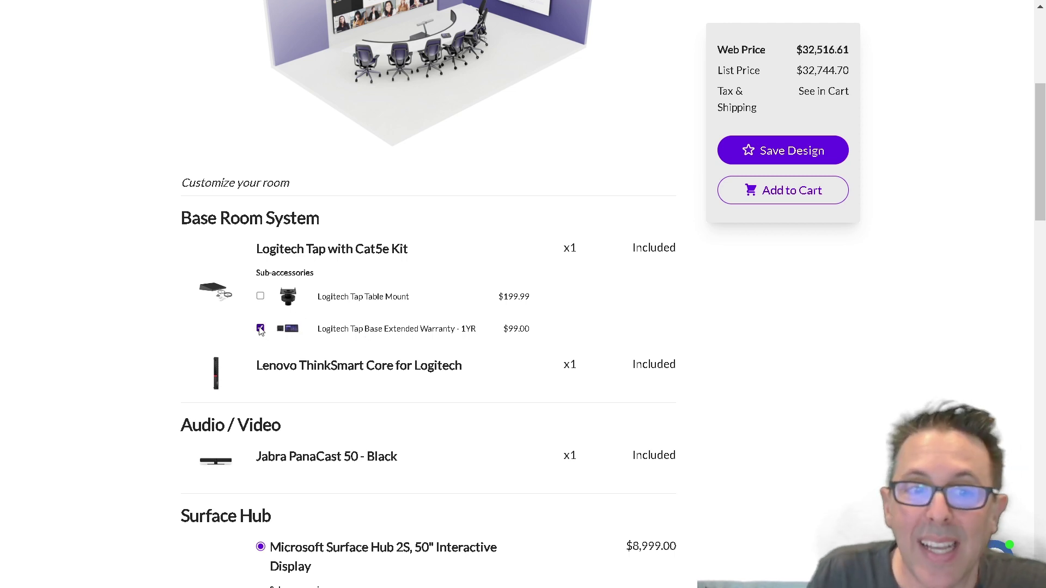
click(260, 329)
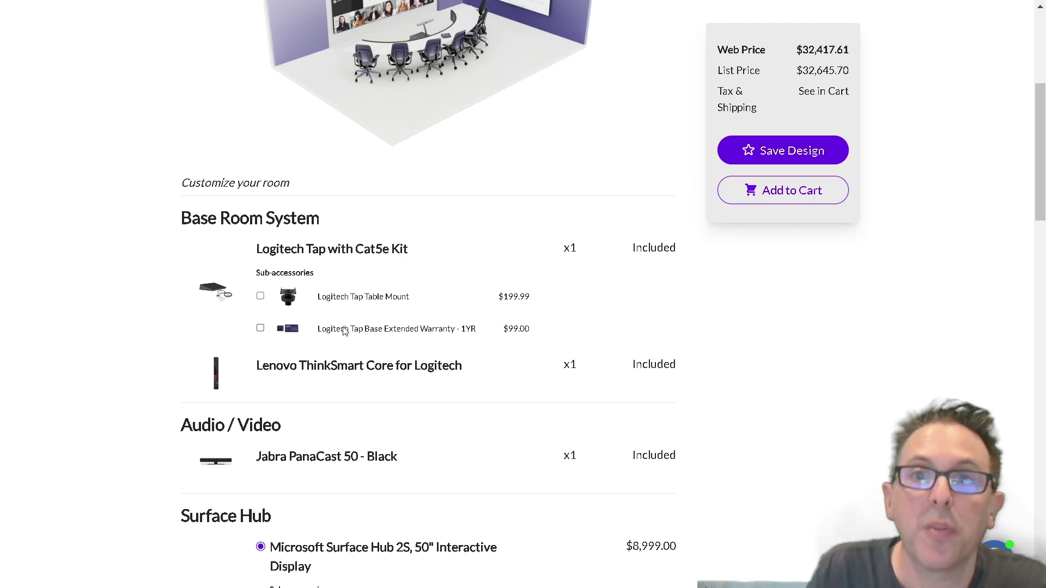
- Add the Surface Hub 2 Wall Mount and drop the stand and 3-year Surface Hub warranty
scroll(344, 331, down, 5)
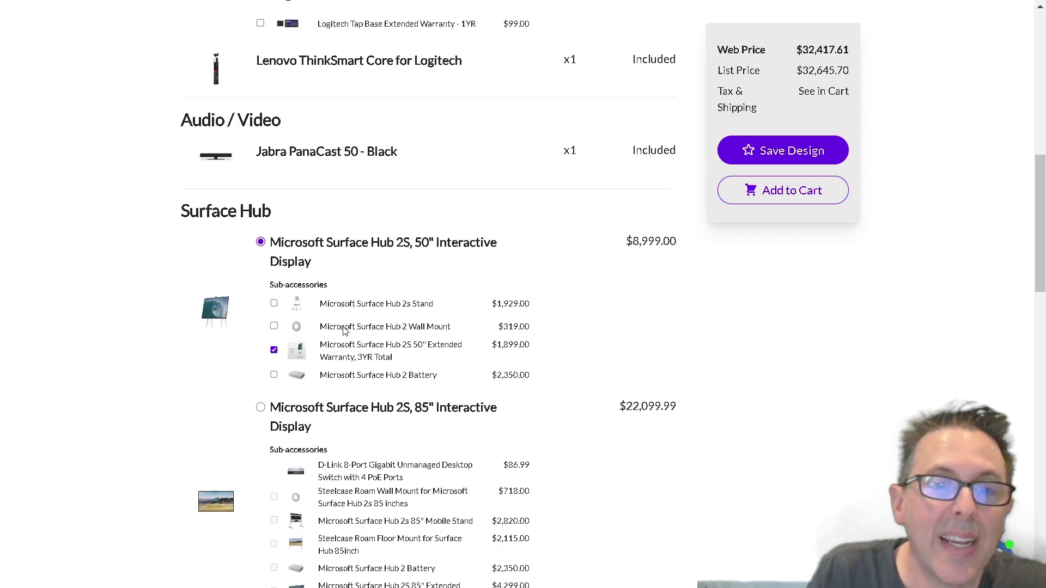
click(275, 304)
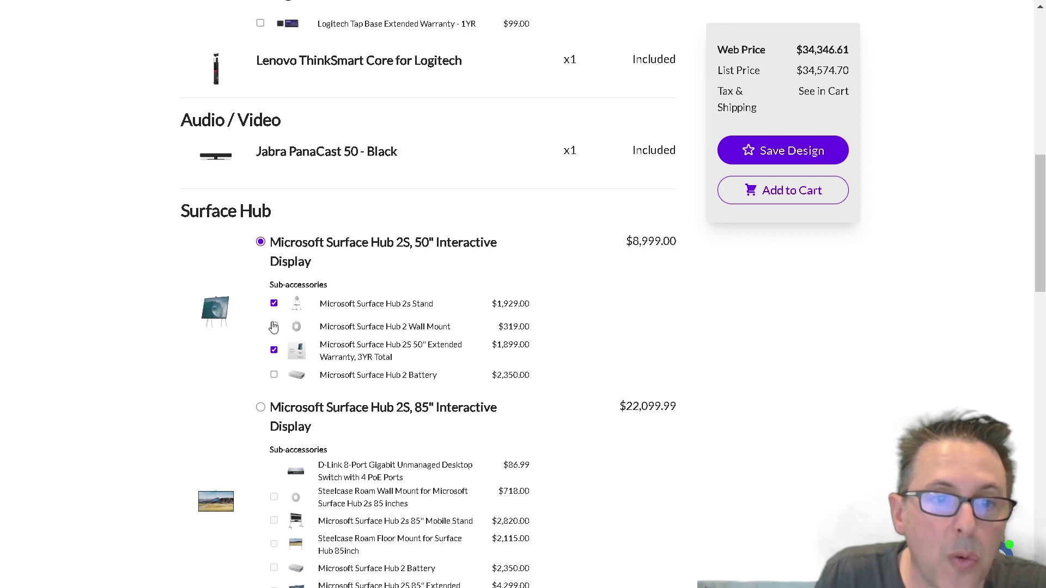
click(274, 326)
click(274, 304)
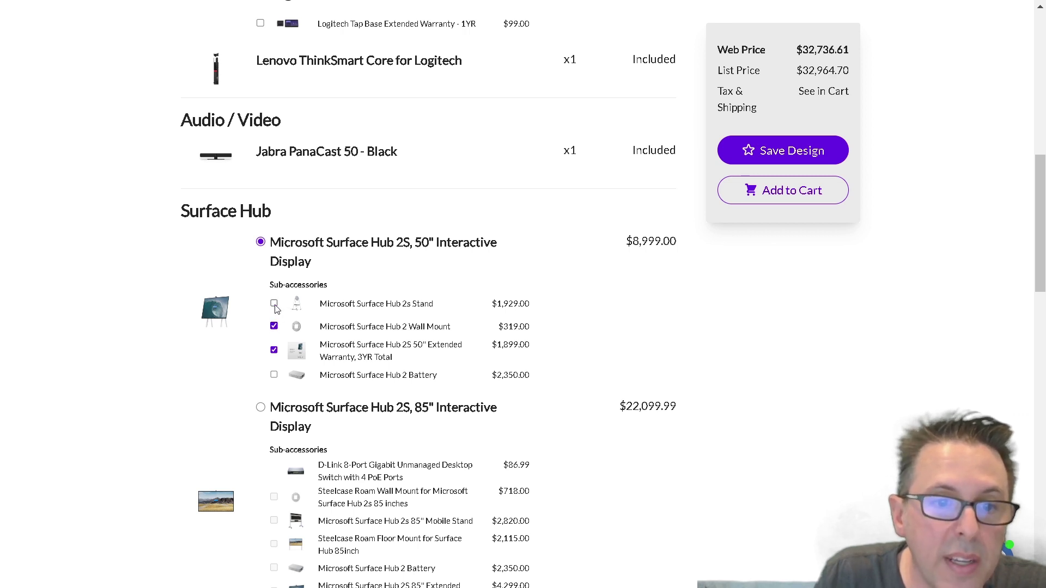
click(274, 351)
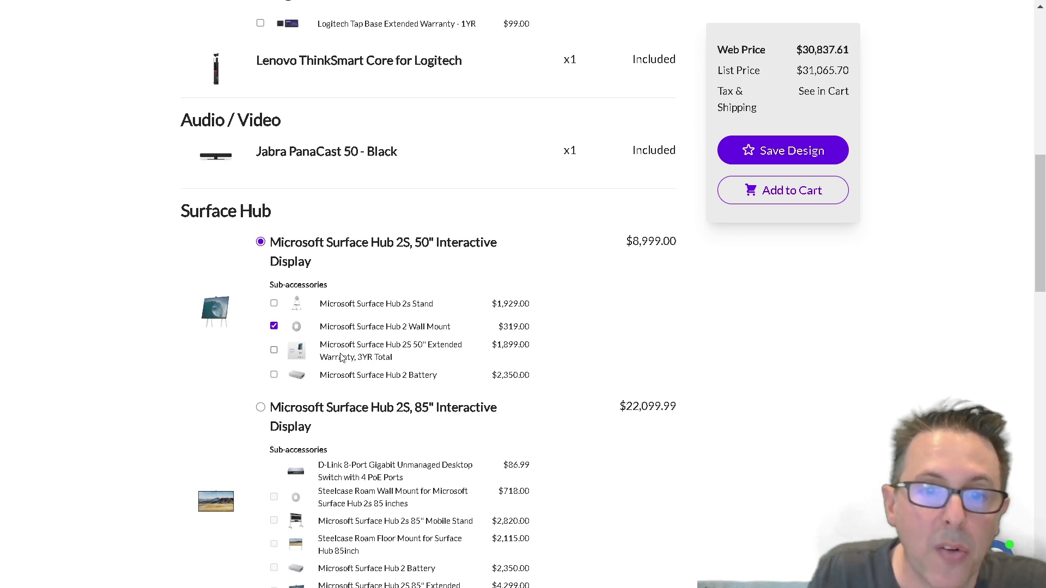
scroll(339, 357, down, 1)
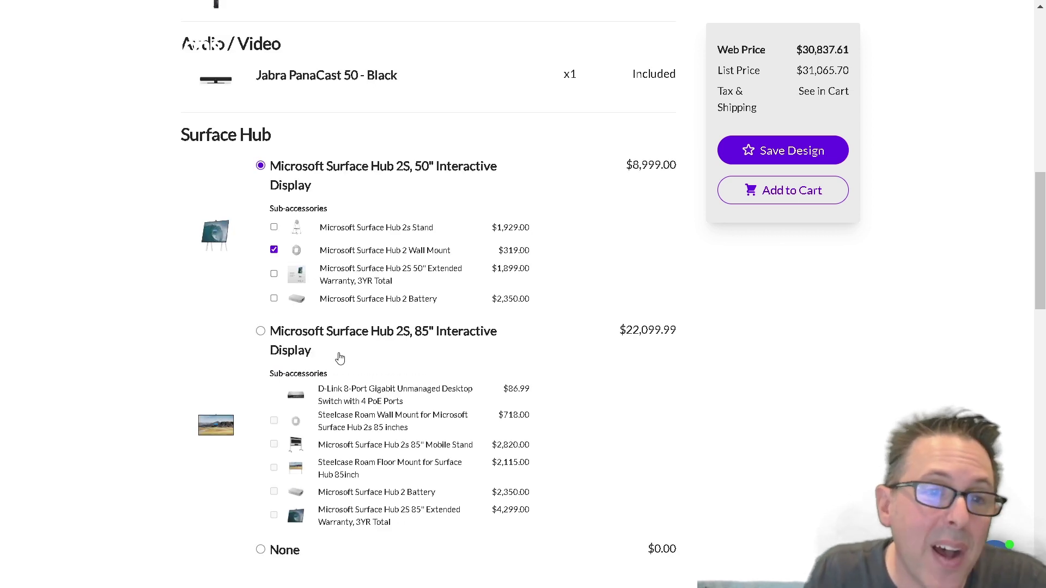
scroll(338, 357, down, 2)
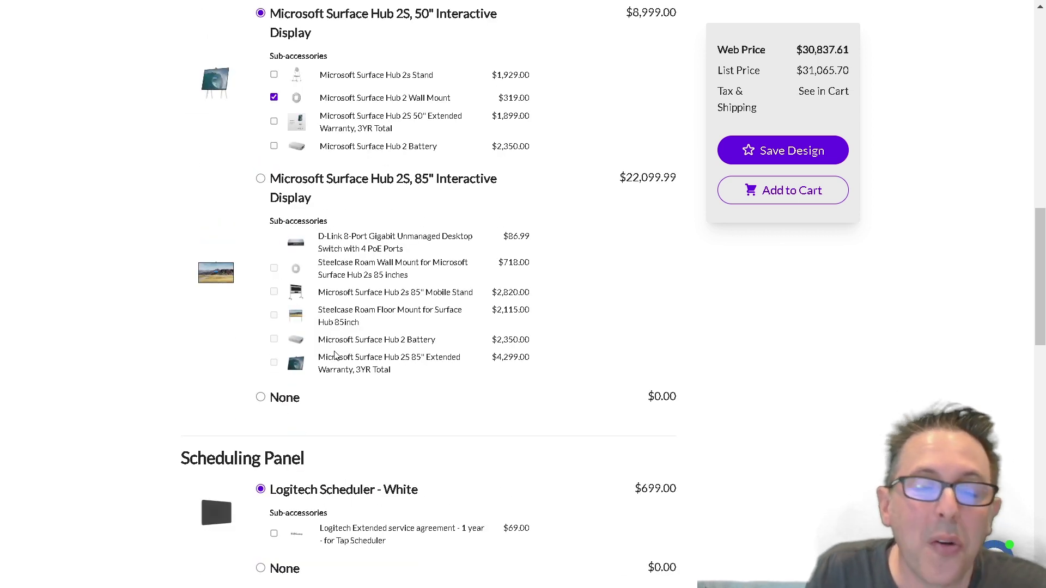
scroll(335, 354, down, 2)
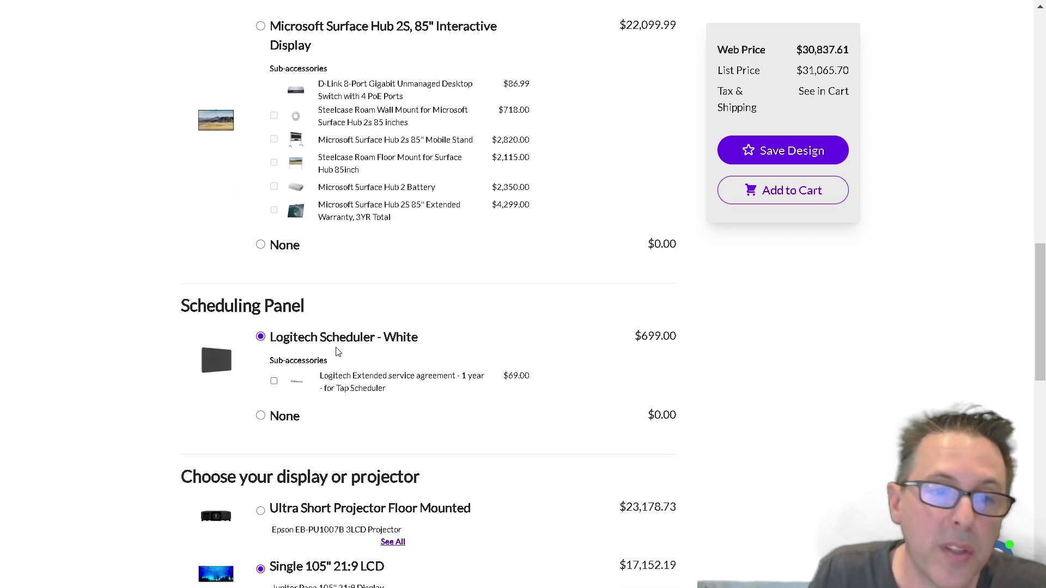
scroll(337, 353, down, 2)
scroll(339, 339, down, 2)
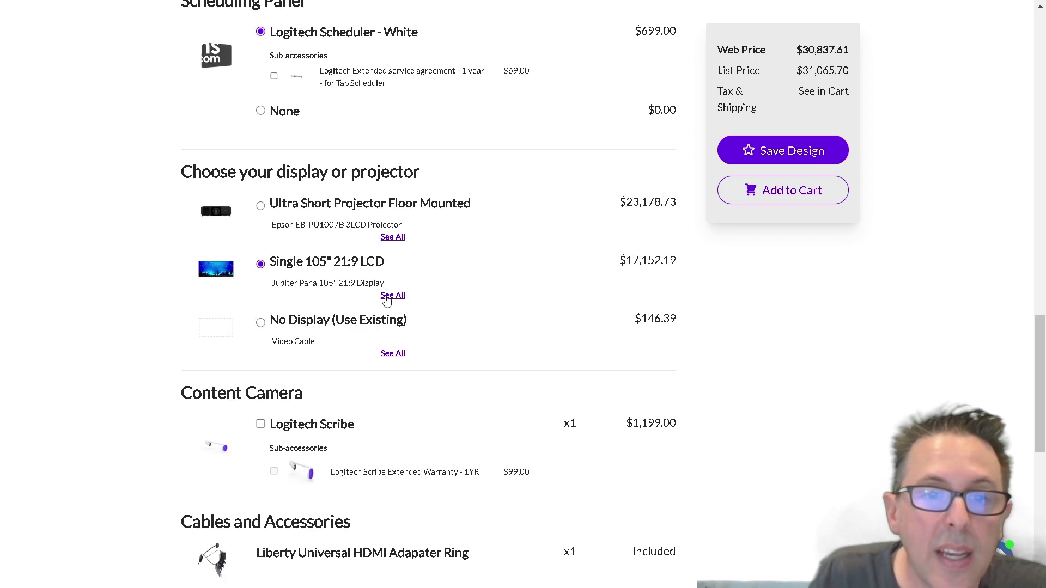
click(390, 296)
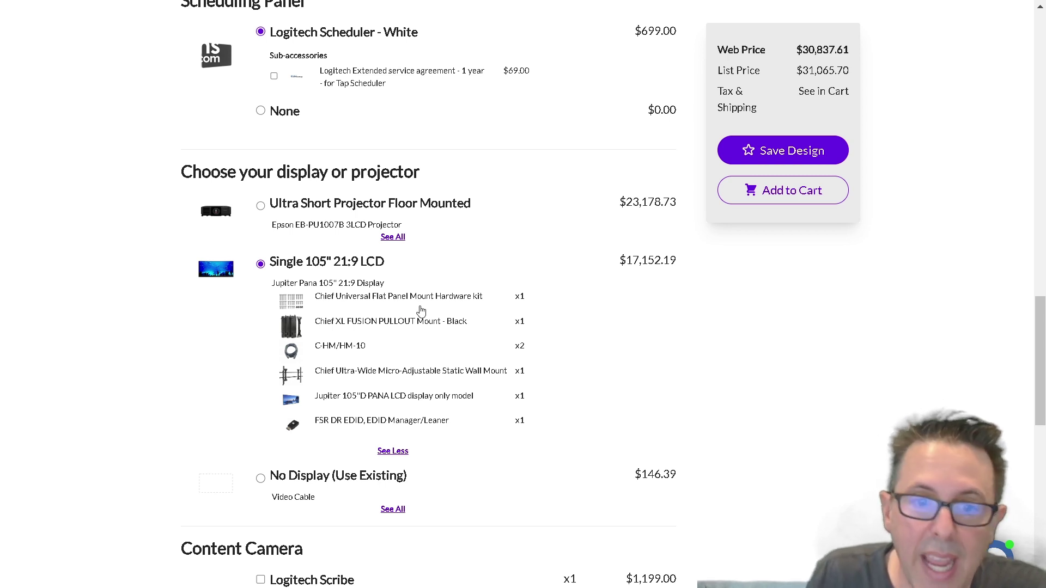
click(393, 451)
scroll(426, 358, down, 1)
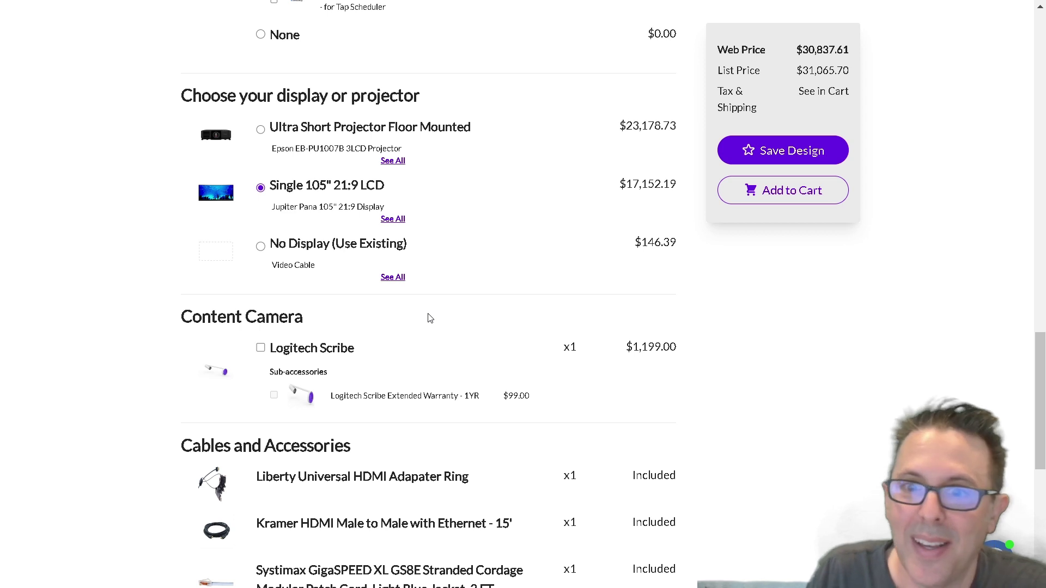
scroll(430, 318, down, 1)
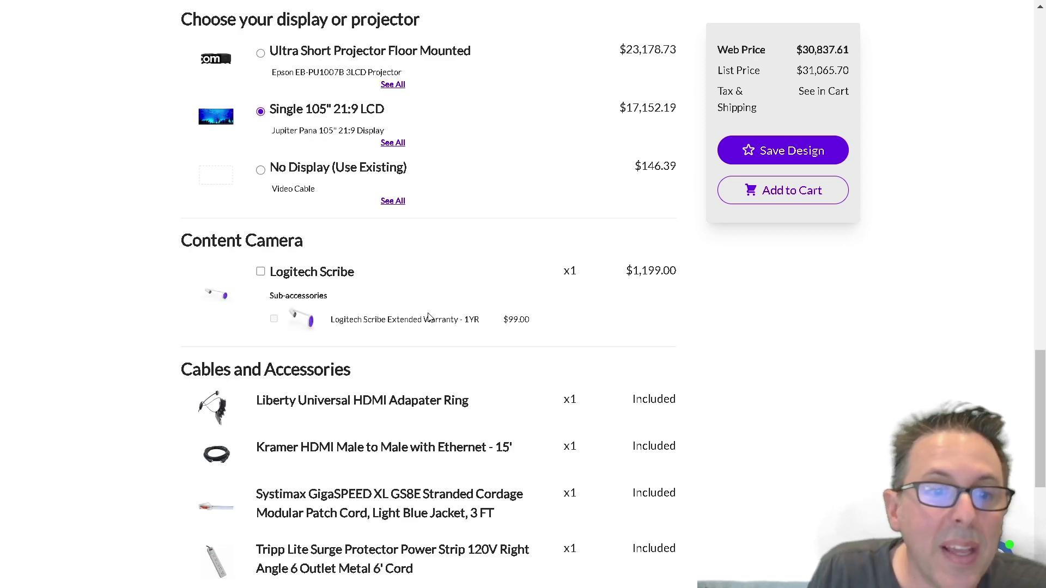
scroll(430, 318, down, 2)
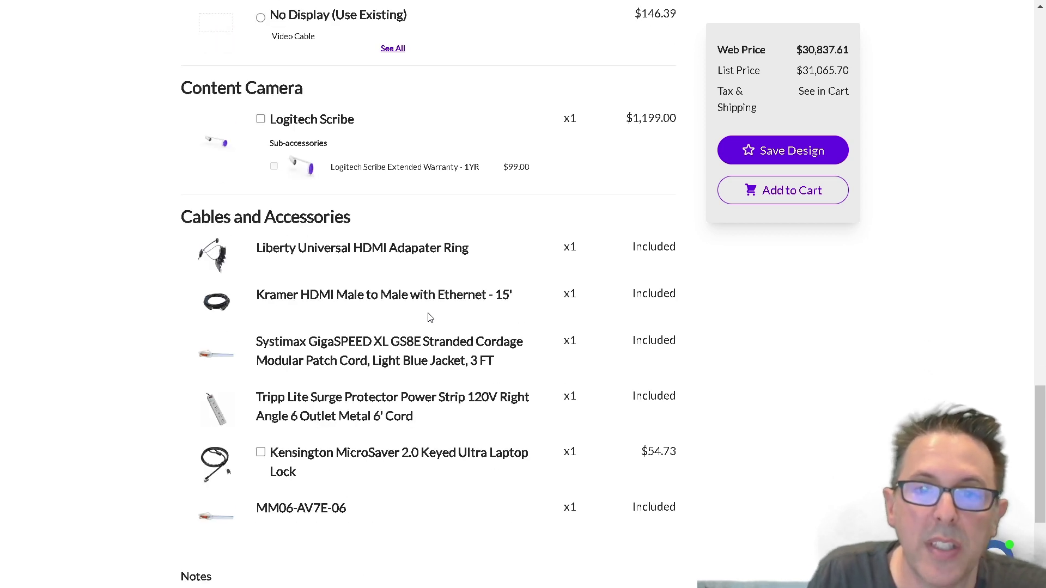
scroll(430, 318, up, 15)
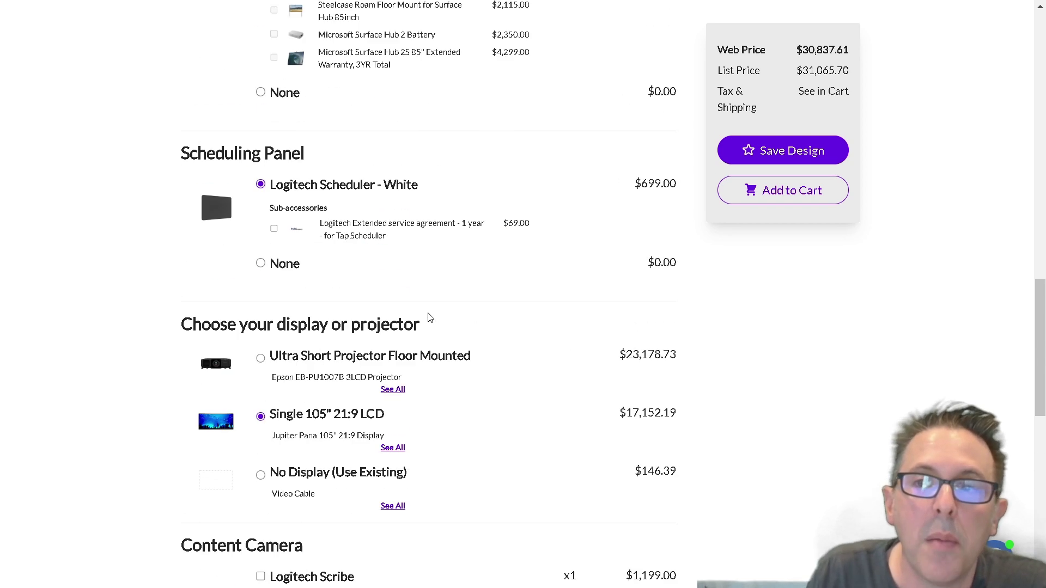
scroll(430, 318, up, 4)
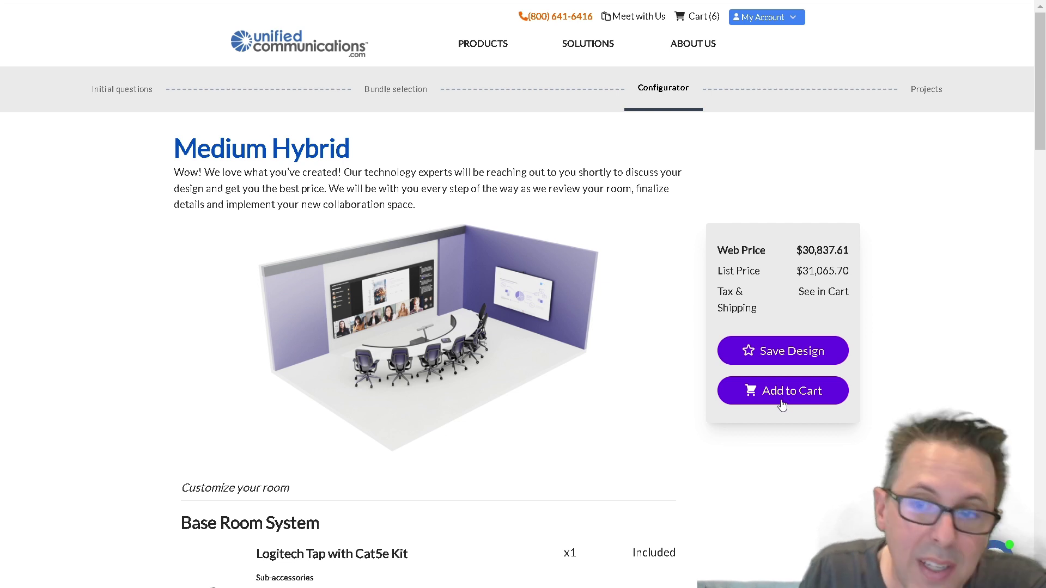
- Save the design under the name 'Medium Hybrid Version 3'
click(775, 354)
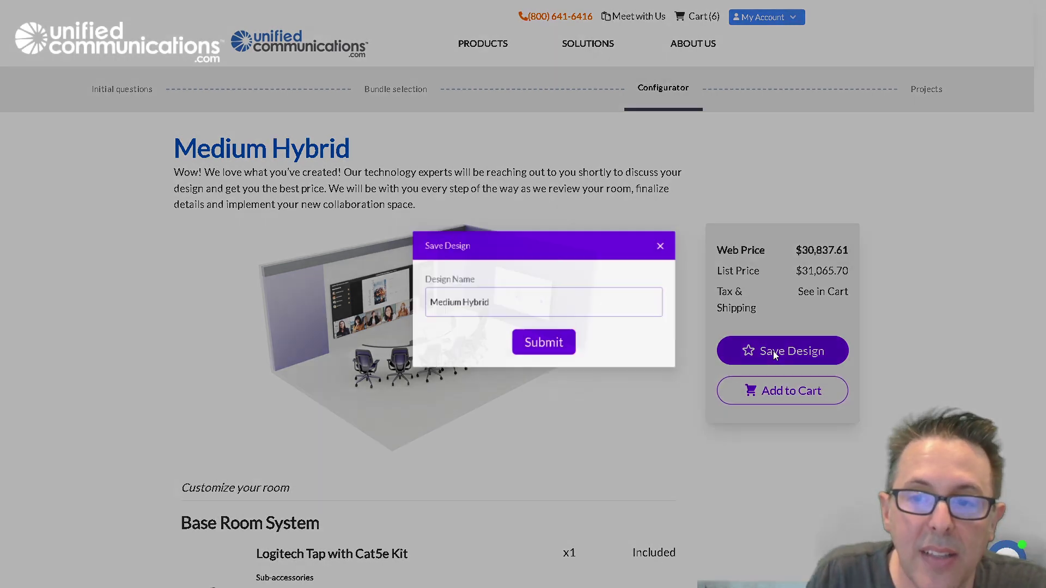
click(508, 297)
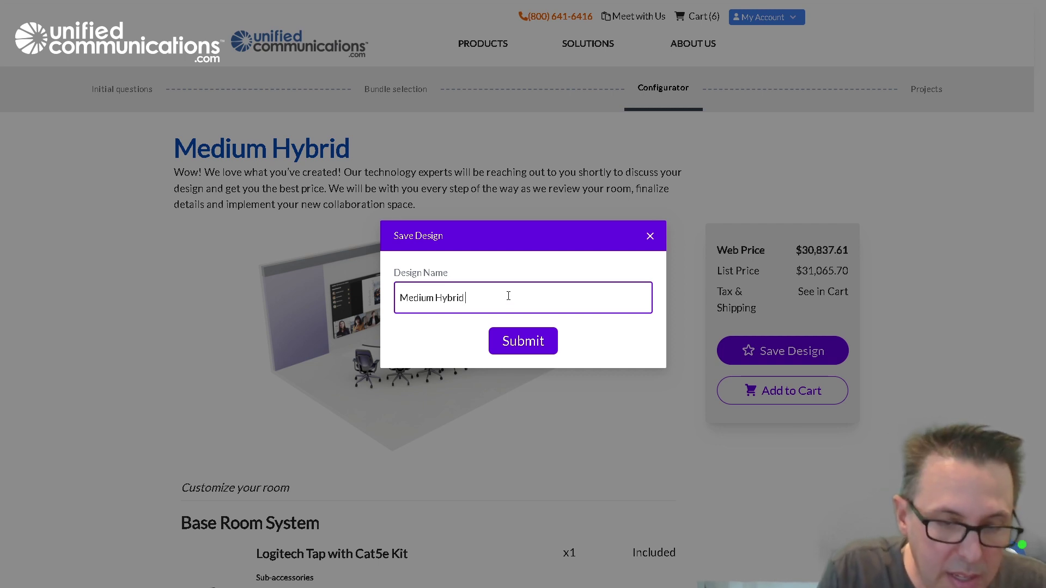
text(Version 3)
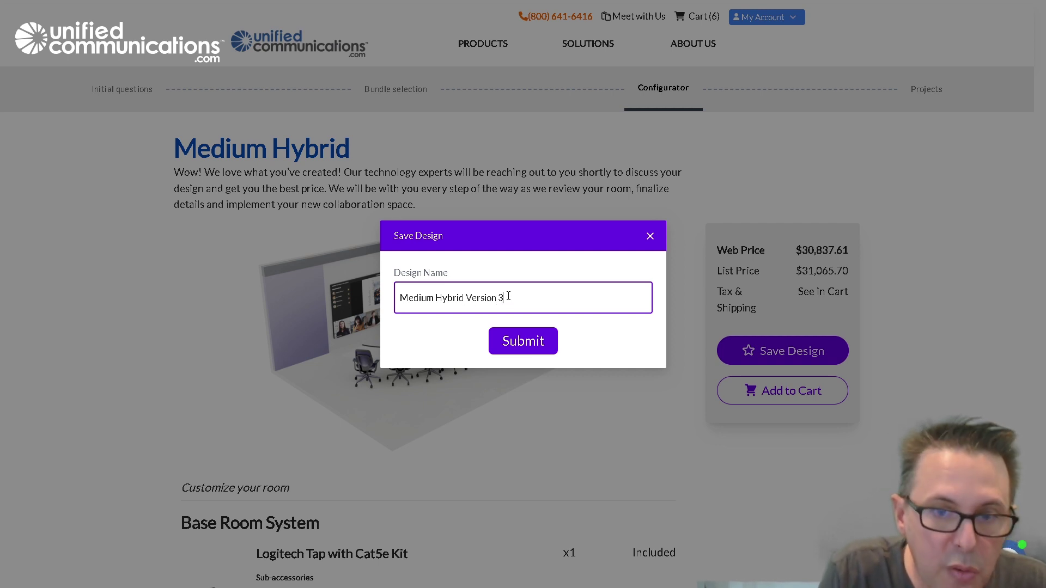
click(521, 347)
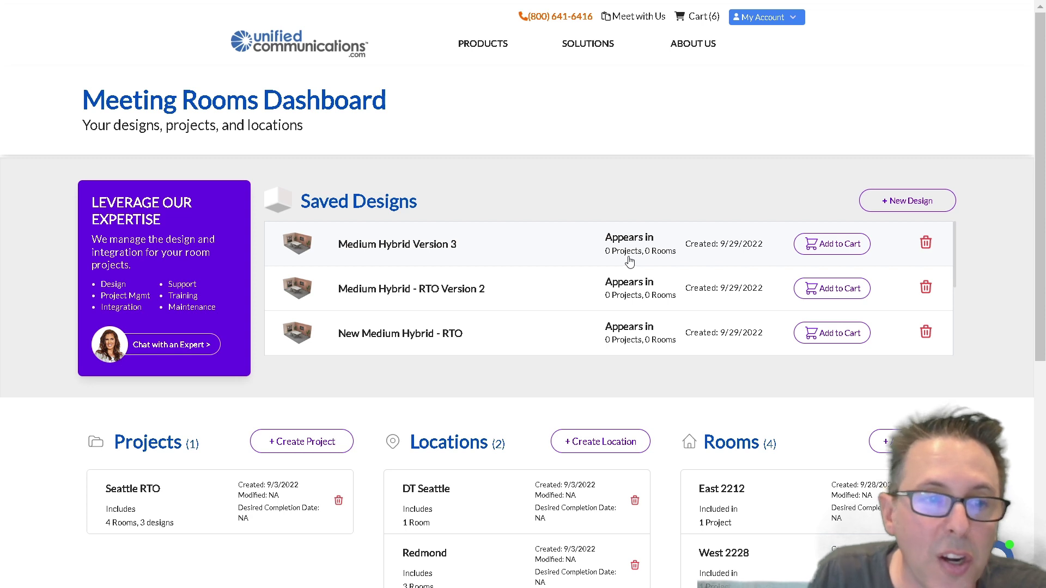
- Scroll the Meeting Rooms Dashboard down to the Rooms section showing Seattle RTO's four rooms
scroll(346, 329, down, 2)
scroll(347, 328, down, 2)
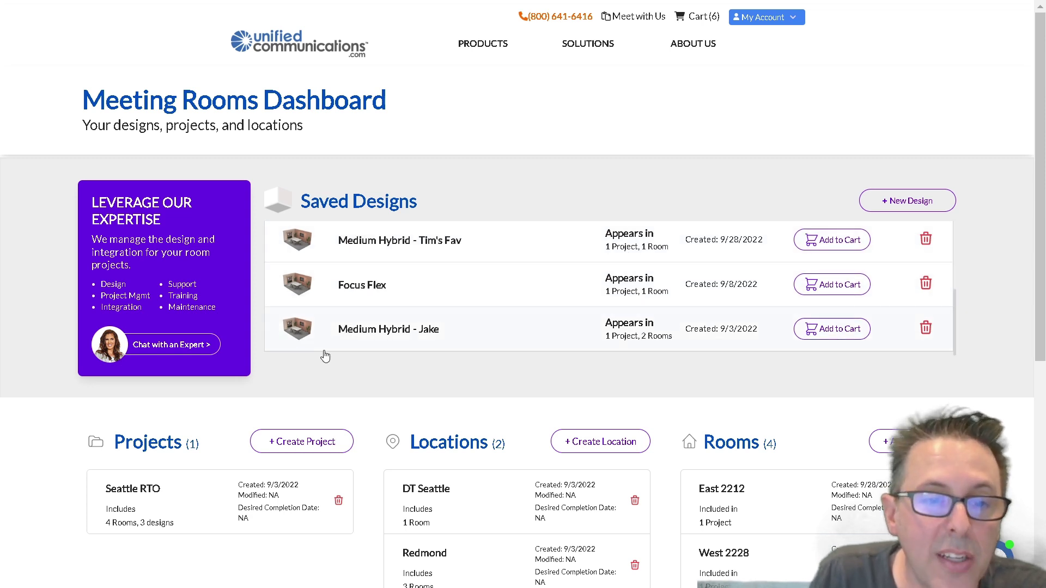
scroll(292, 387, down, 2)
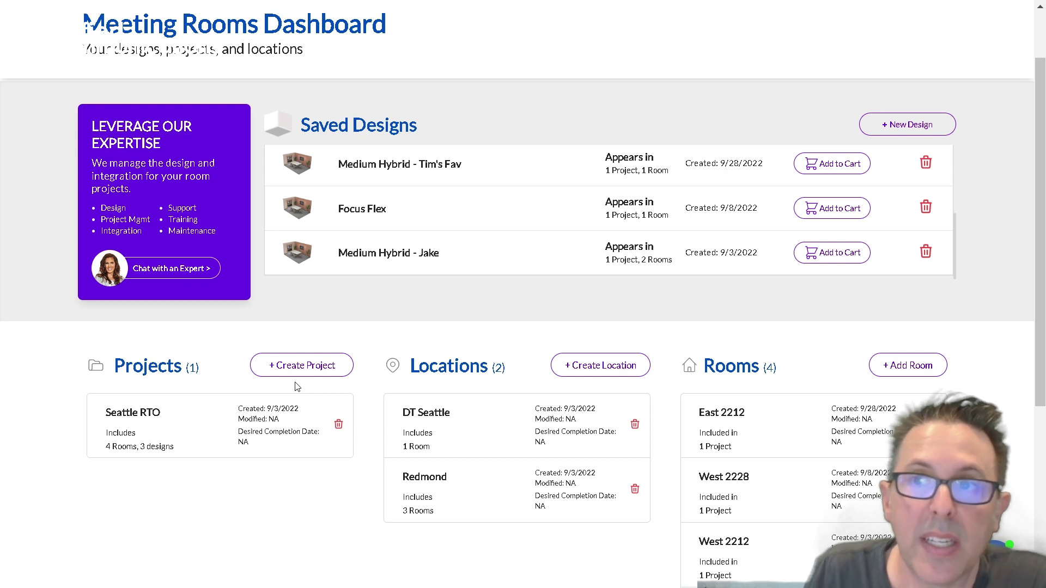
click(280, 364)
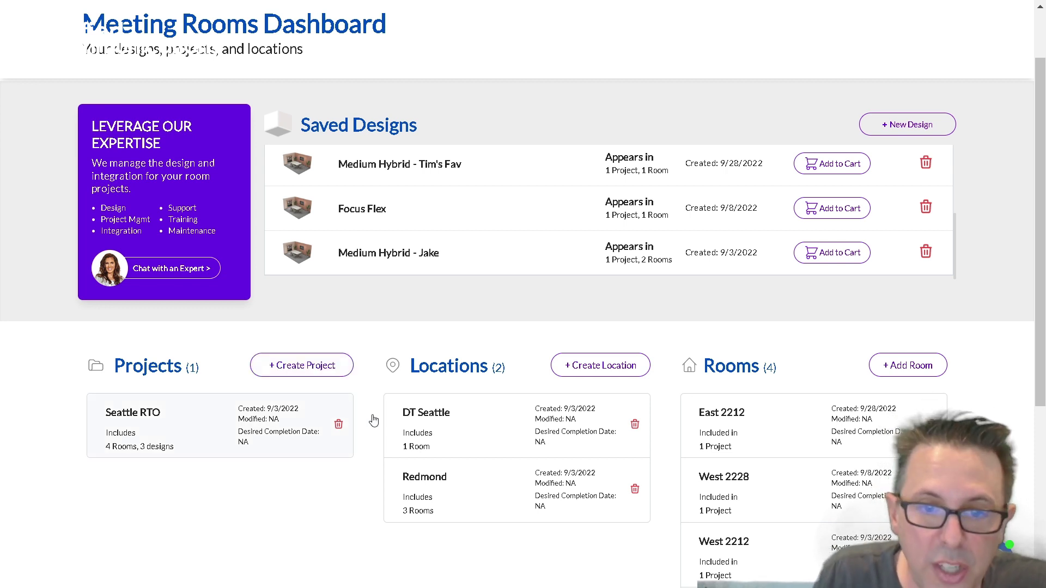
scroll(520, 423, down, 2)
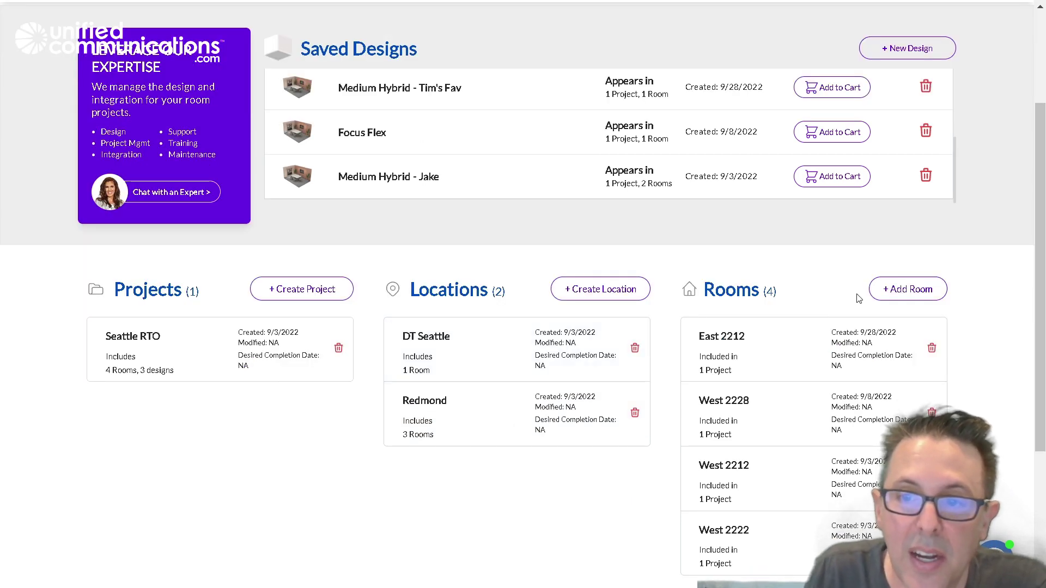
scroll(797, 352, down, 2)
scroll(795, 343, up, 2)
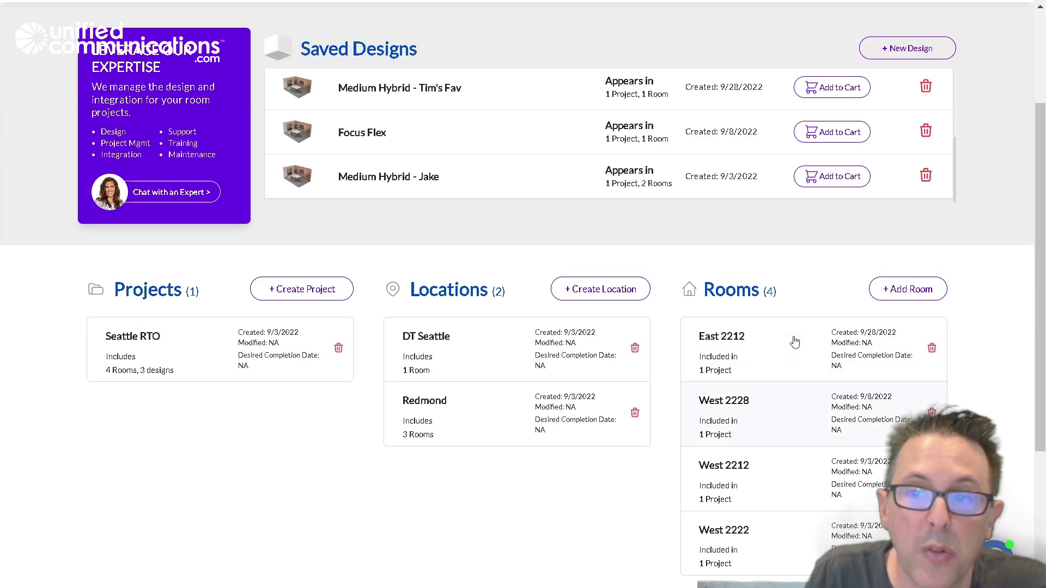
- Open Add Room, select Medium Hybrid Version 3 as the design, then close the form unsaved
click(900, 292)
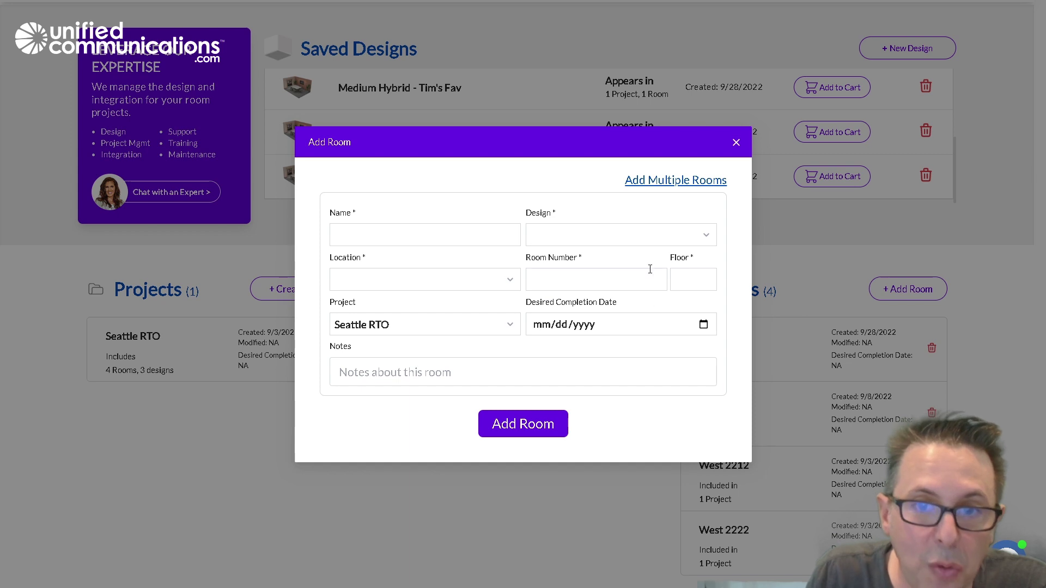
click(708, 233)
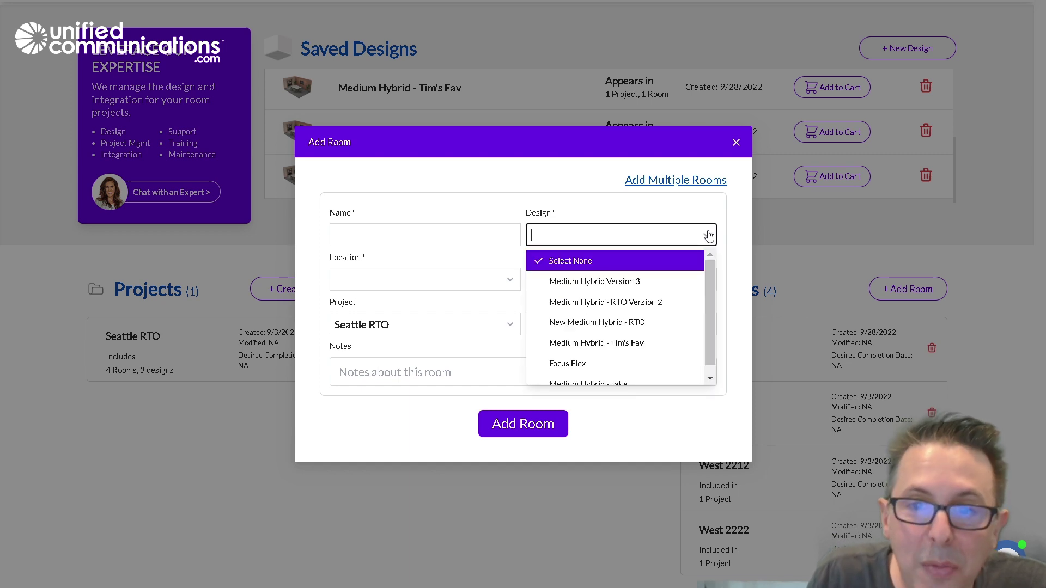
click(671, 282)
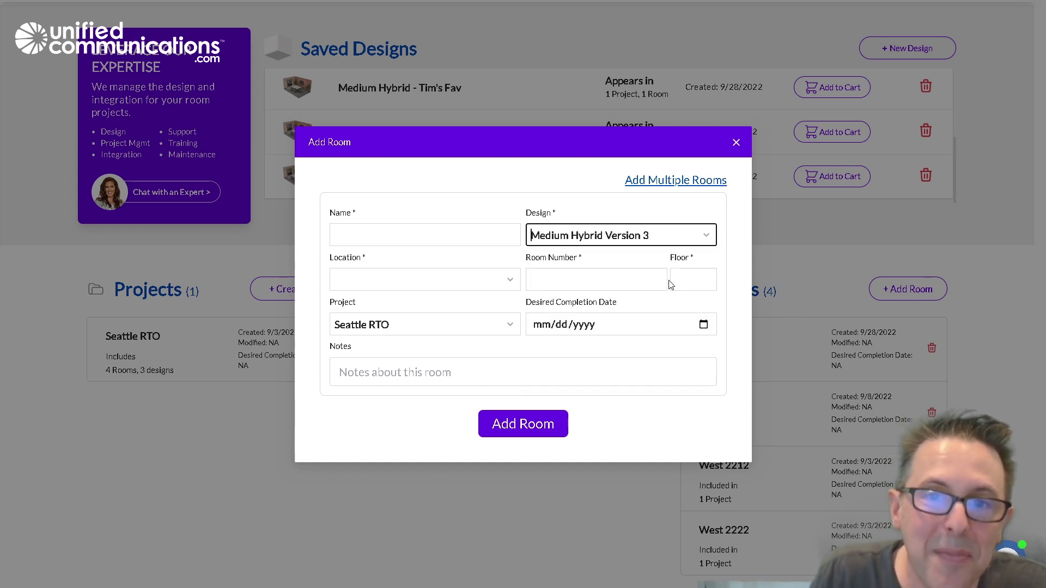
click(736, 142)
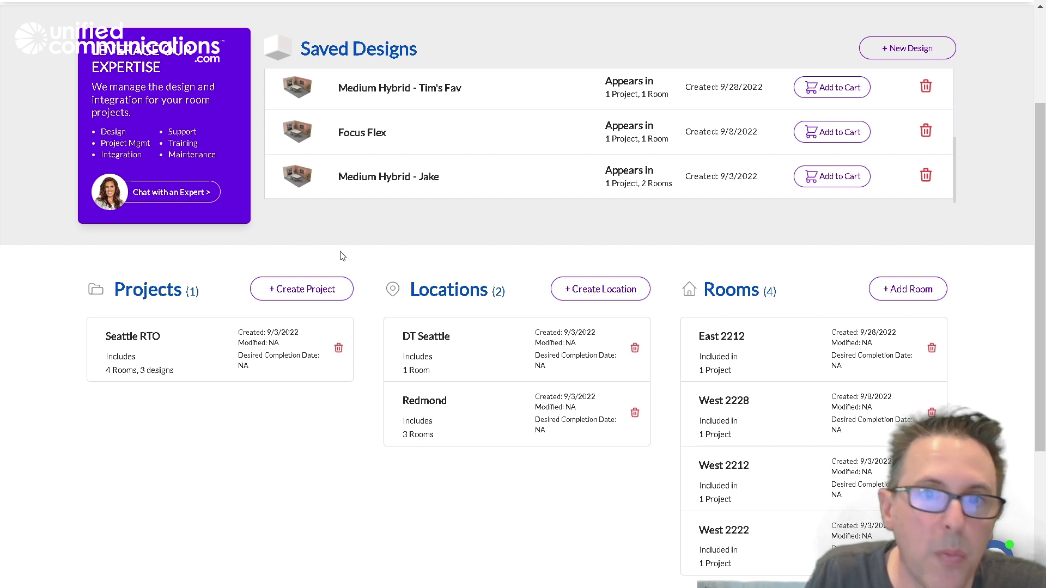
scroll(395, 242, up, 3)
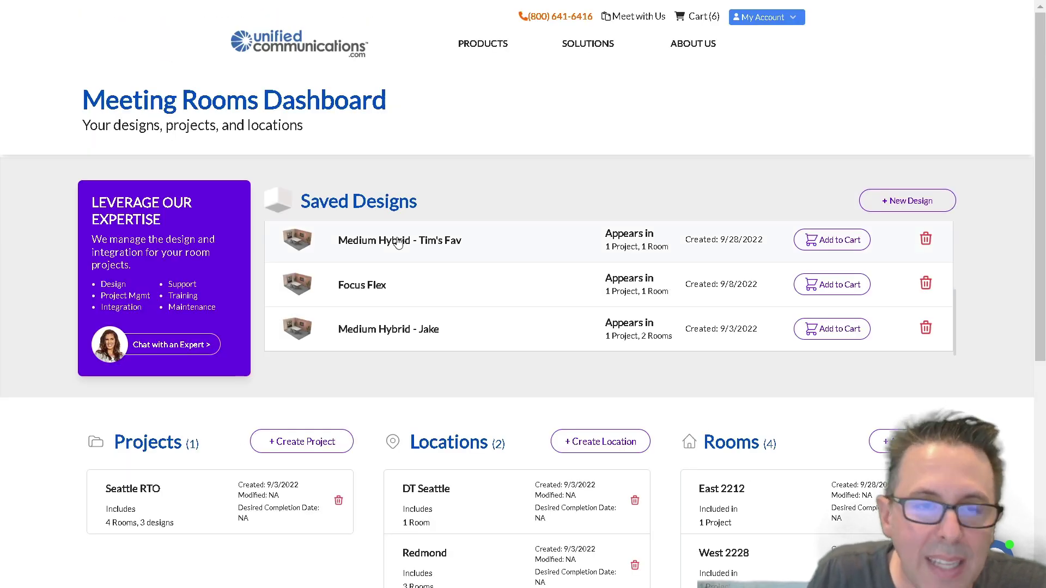